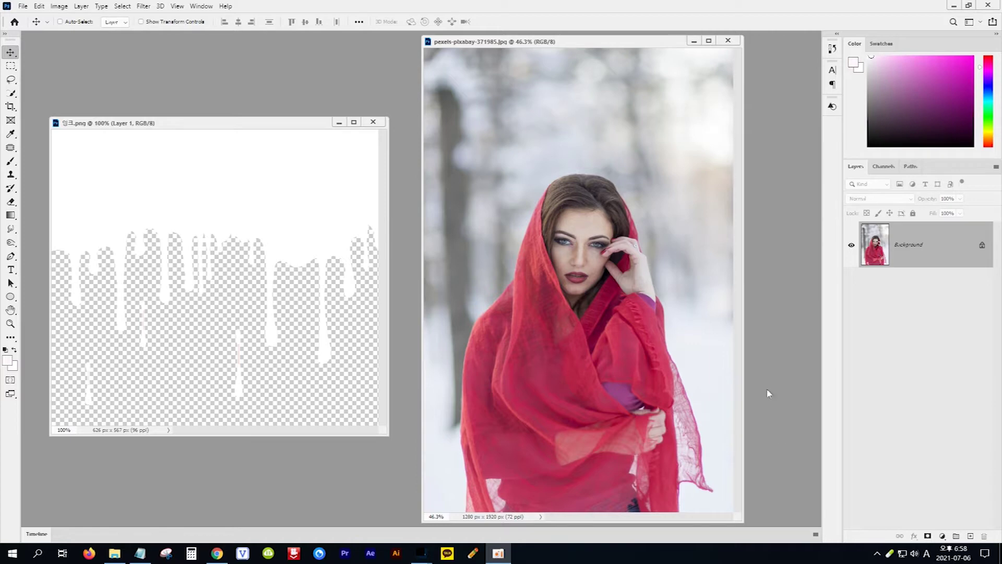
Step: Convert the locked Background of the portrait photo into a regular editable layer
left_click(581, 44)
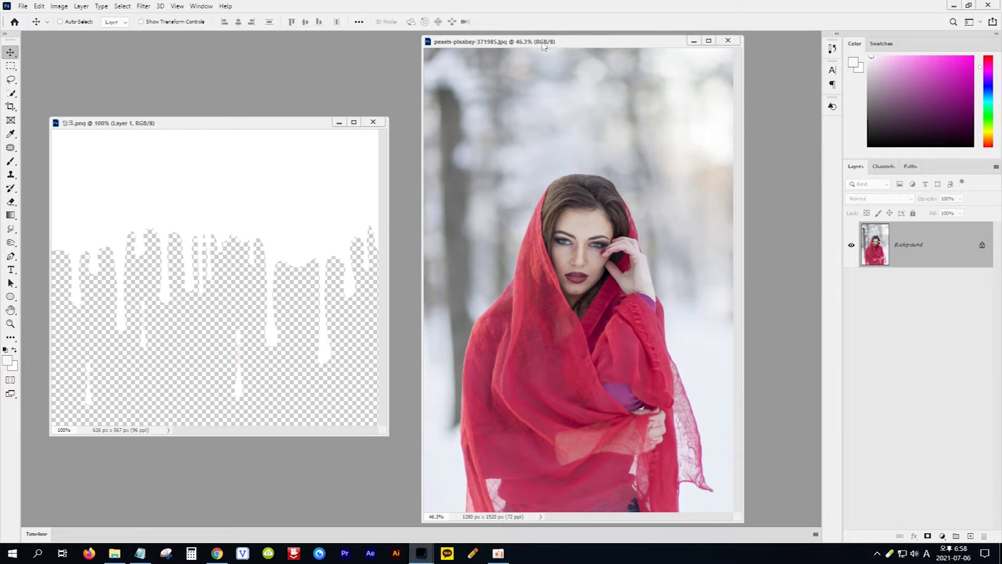
double_click(933, 249)
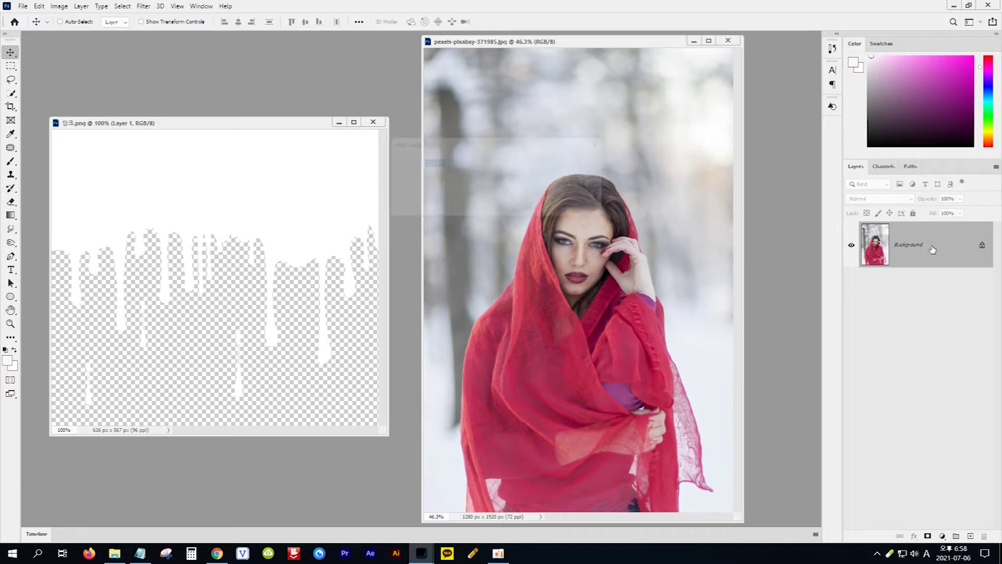
left_click(585, 164)
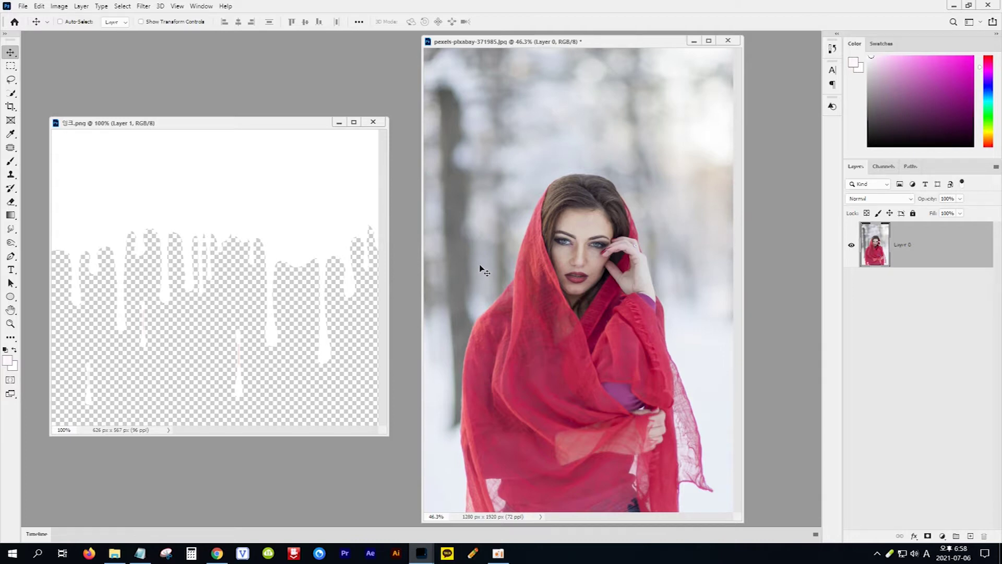
Step: Remove the background around the woman by selecting her with the Object Selection tool and deleting the inverse, and clear the selection
left_click_drag(11, 93, 62, 97)
left_click_drag(454, 148, 720, 513)
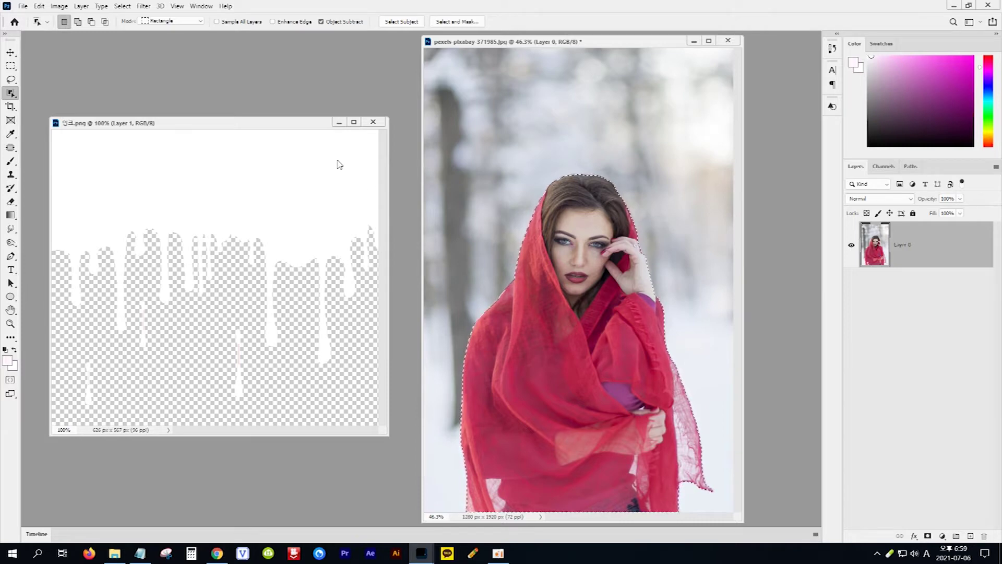
left_click(124, 7)
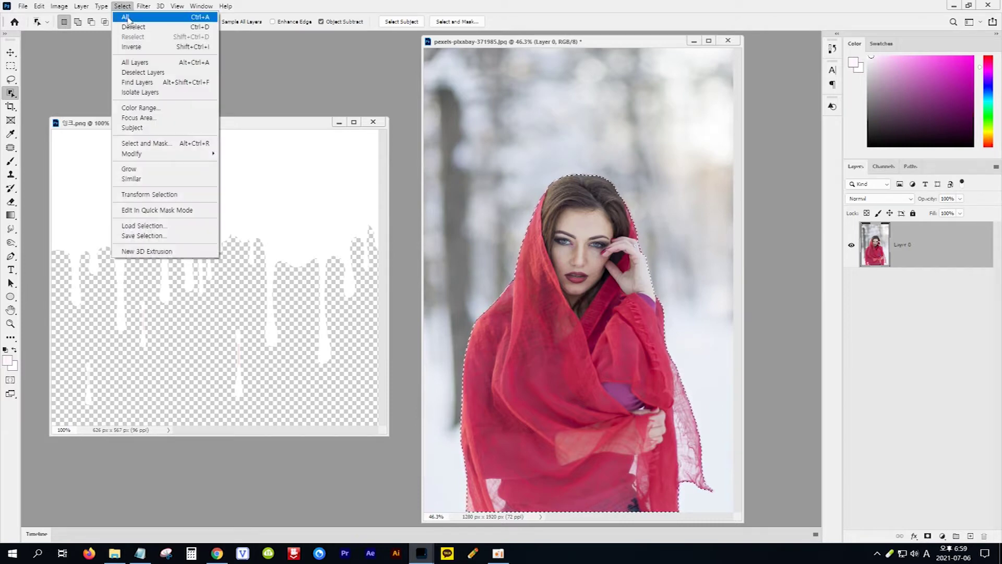
left_click(137, 48)
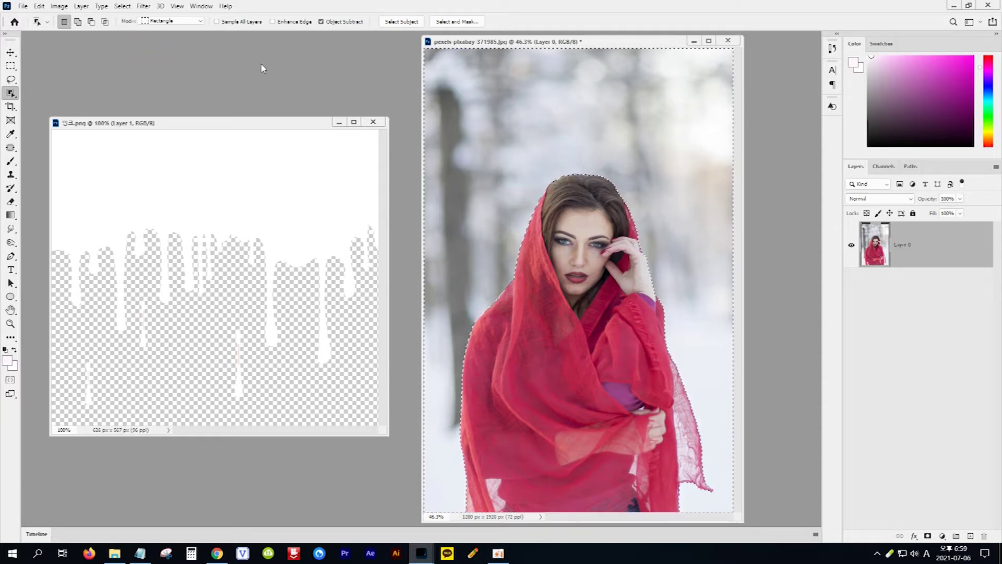
key("Delete")
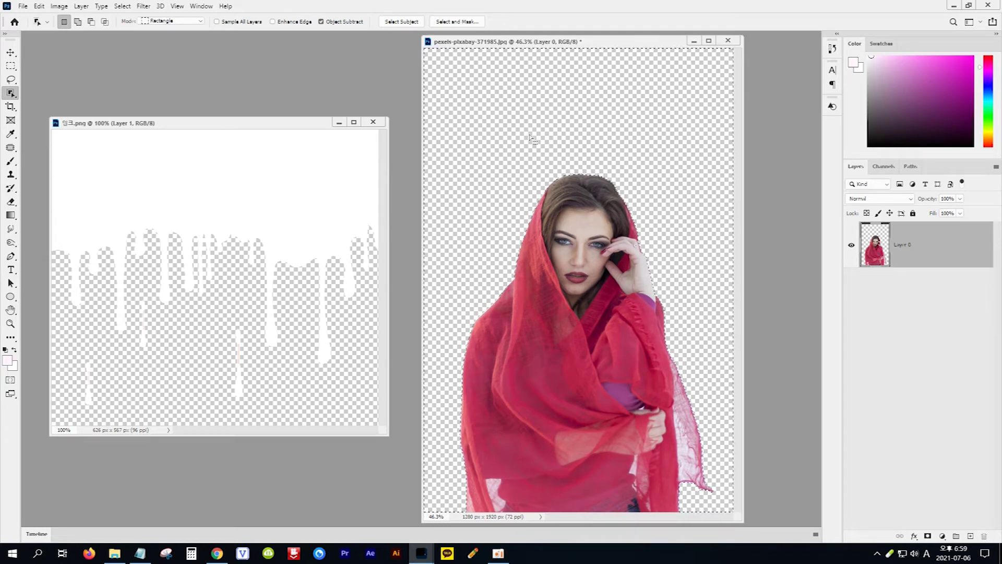
key("ctrl+d")
Step: Move the cut-out woman up near the canvas's upper edge and copy the white ink-drip layer into the portrait document
left_click(11, 53)
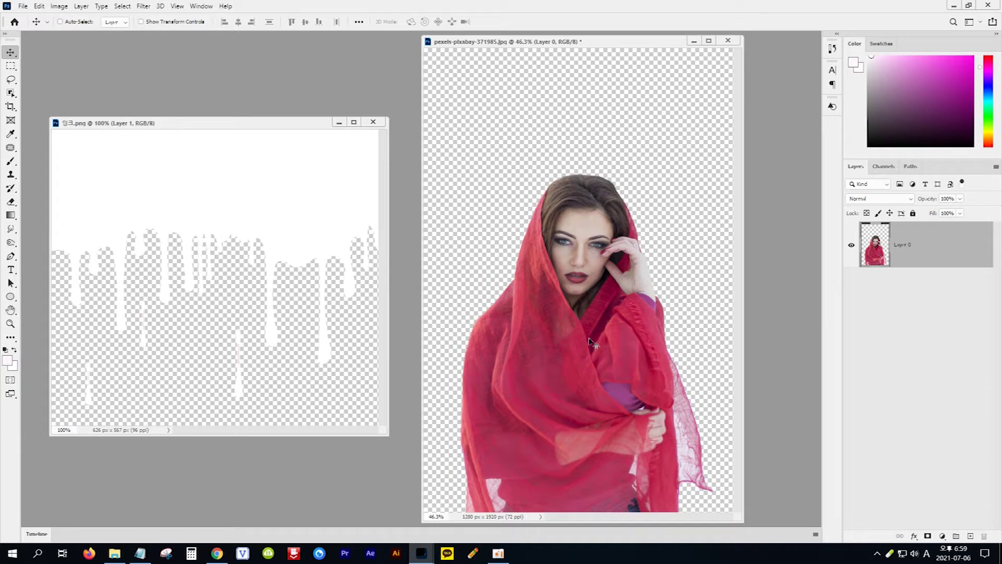
left_click_drag(588, 343, 587, 245)
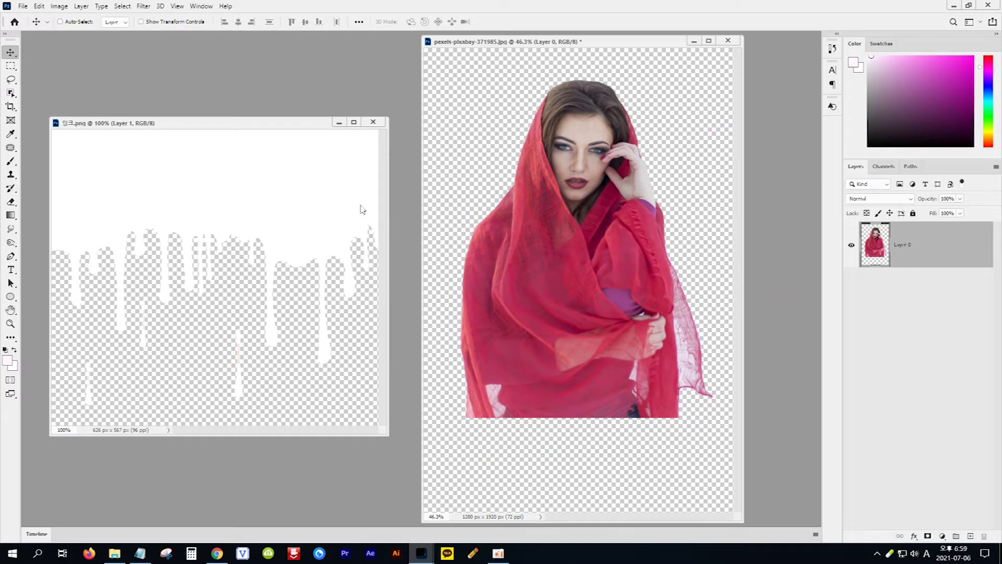
left_click(288, 206)
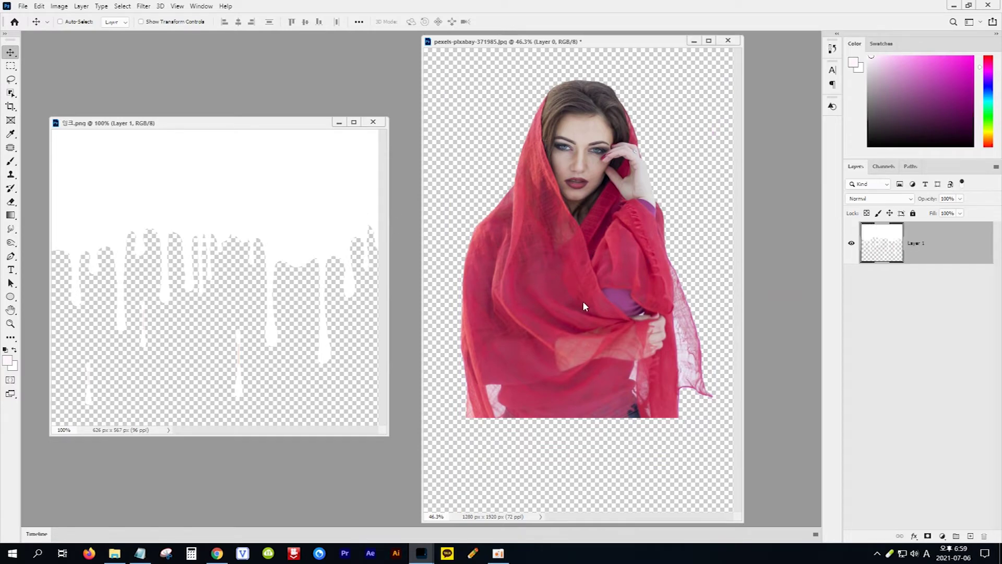
left_click_drag(324, 223, 554, 313)
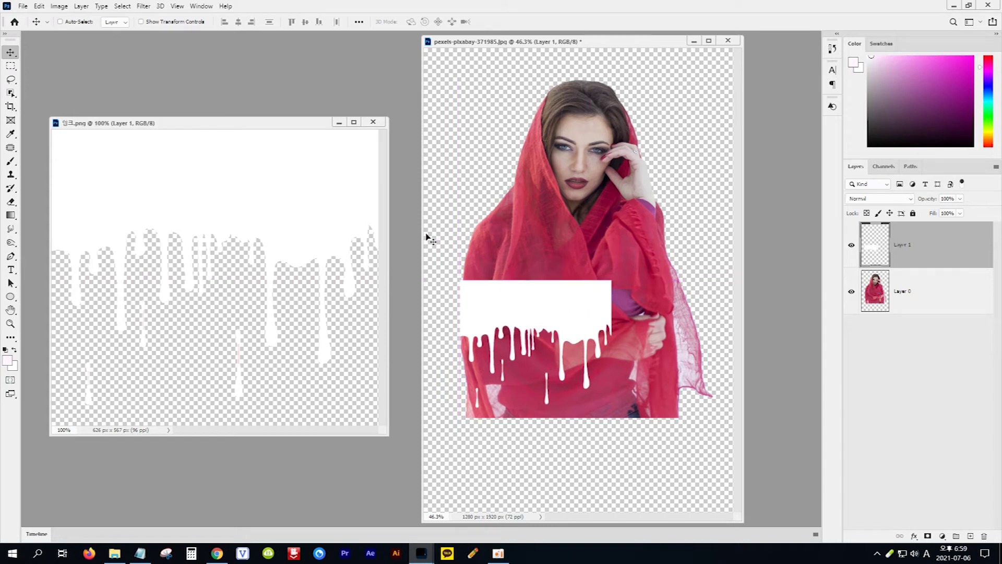
Step: Scale the drip layer to about 147% so it spans the woman's width, and place it across her lower body
left_click(141, 23)
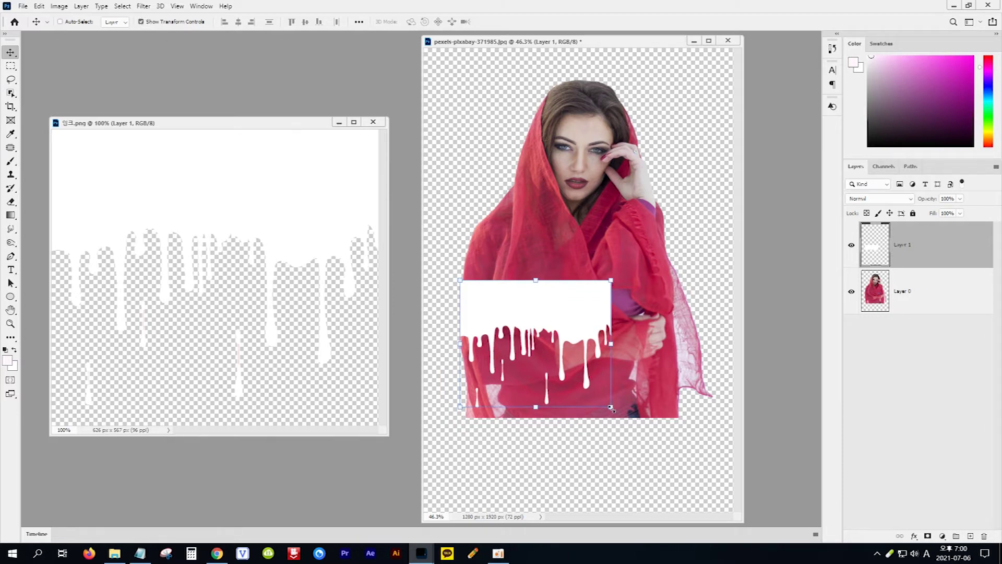
left_click_drag(611, 406, 683, 464)
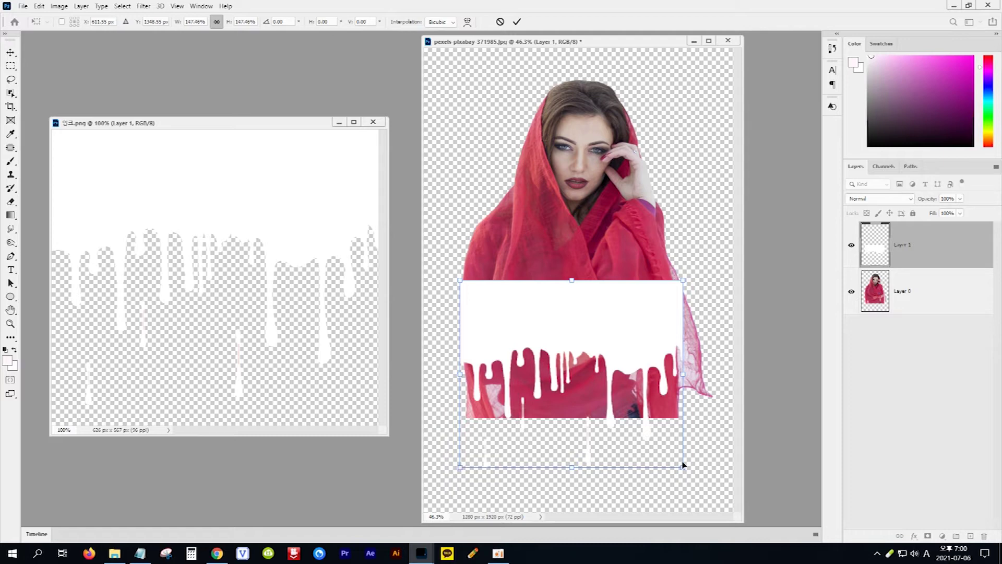
key("Return")
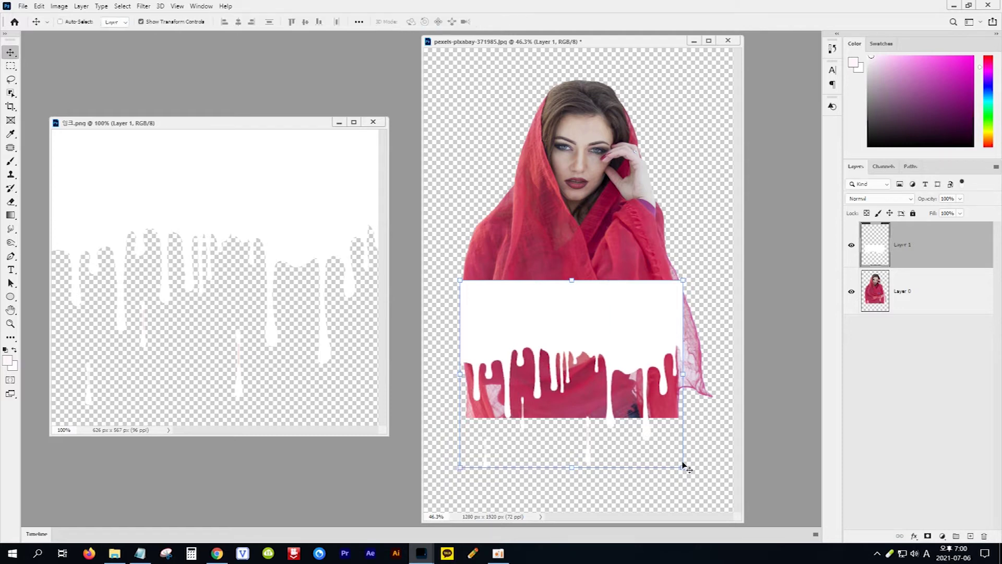
left_click(645, 338)
left_click_drag(642, 337, 641, 312)
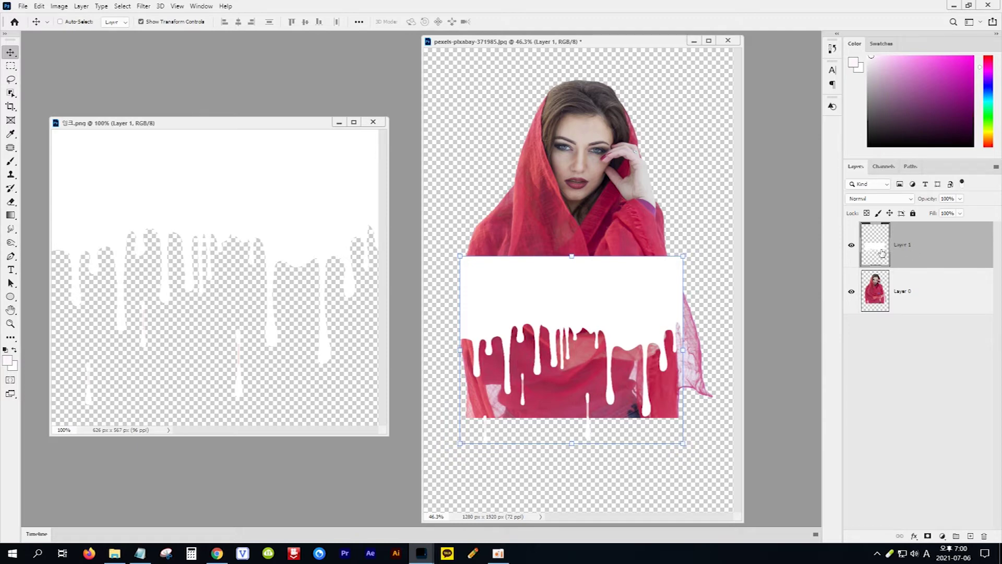
Step: Load the drip layer's shape as a selection and add the woman's whole upper body to it with the Lasso tool
key("ctrl")
left_click(881, 250, "ctrl")
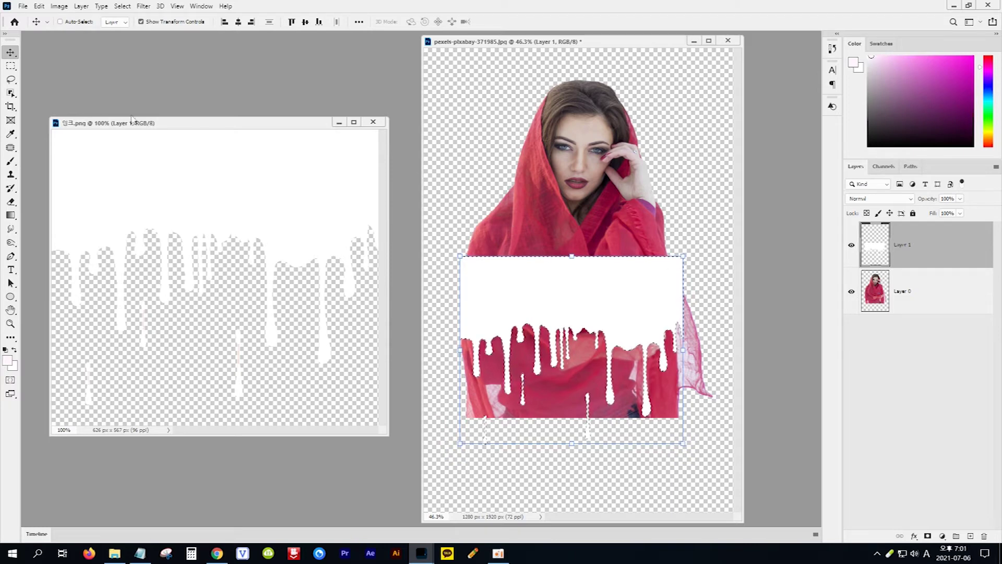
left_click(11, 80)
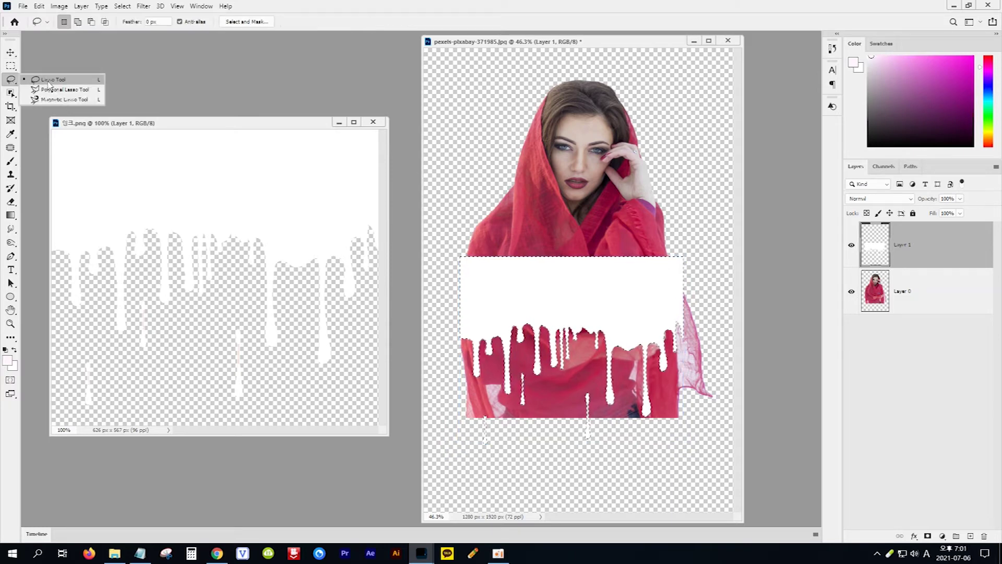
left_click(47, 80)
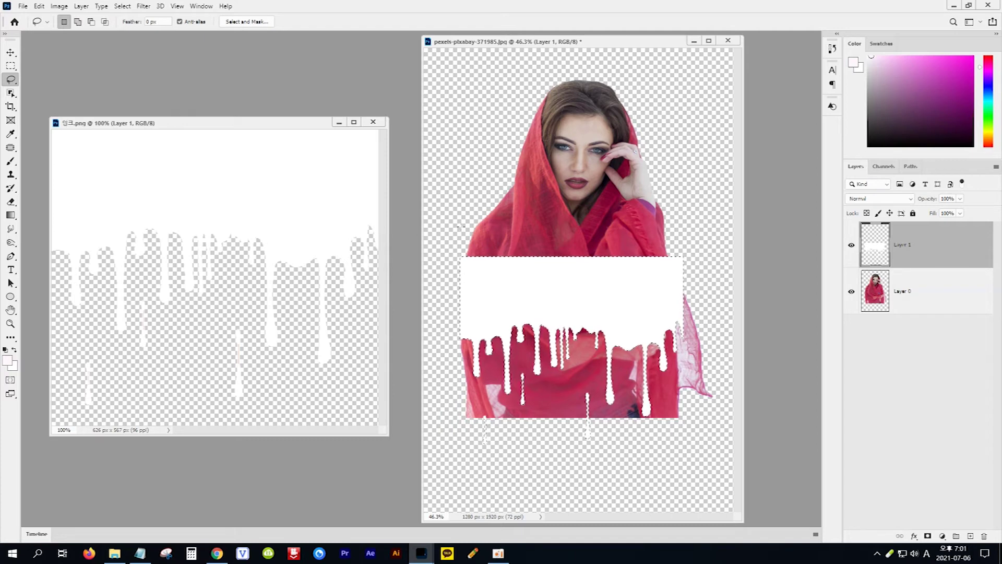
key("shift")
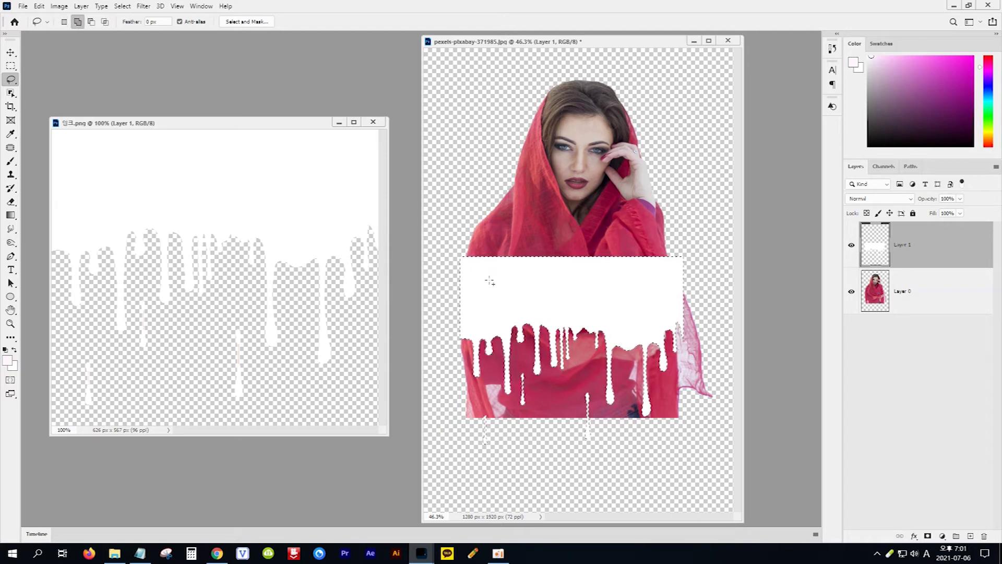
mouse_move(493, 284)
left_mouse_down()
mouse_move(463, 260)
mouse_move(459, 199)
mouse_move(491, 118)
mouse_move(543, 69)
mouse_move(601, 67)
mouse_move(650, 95)
mouse_move(690, 145)
mouse_move(689, 241)
left_mouse_up()
left_click_drag(645, 286, 496, 288)
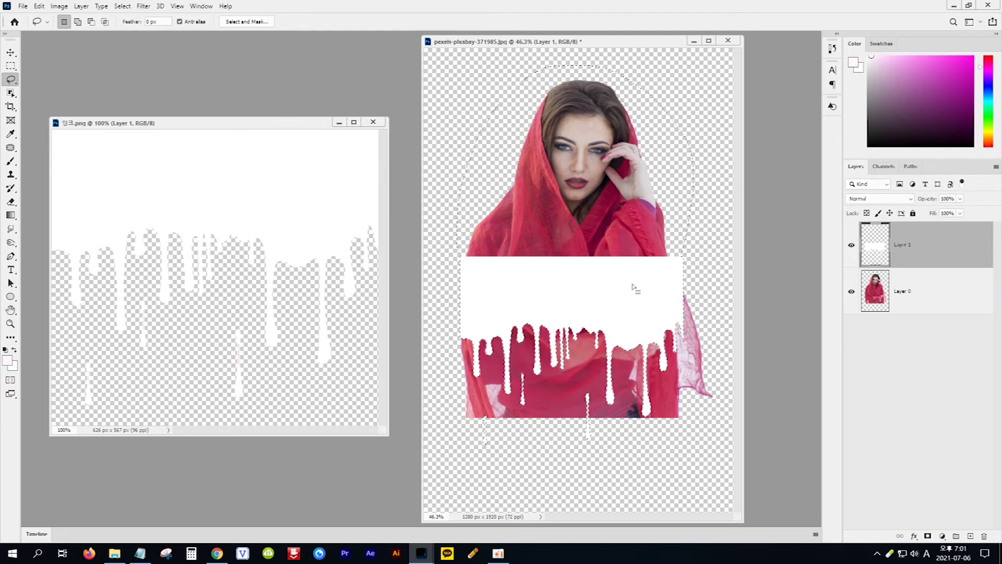
Step: Delete the inverse of the selection from the woman's layer, hide the white drip layer and clear the selection
left_click(125, 6)
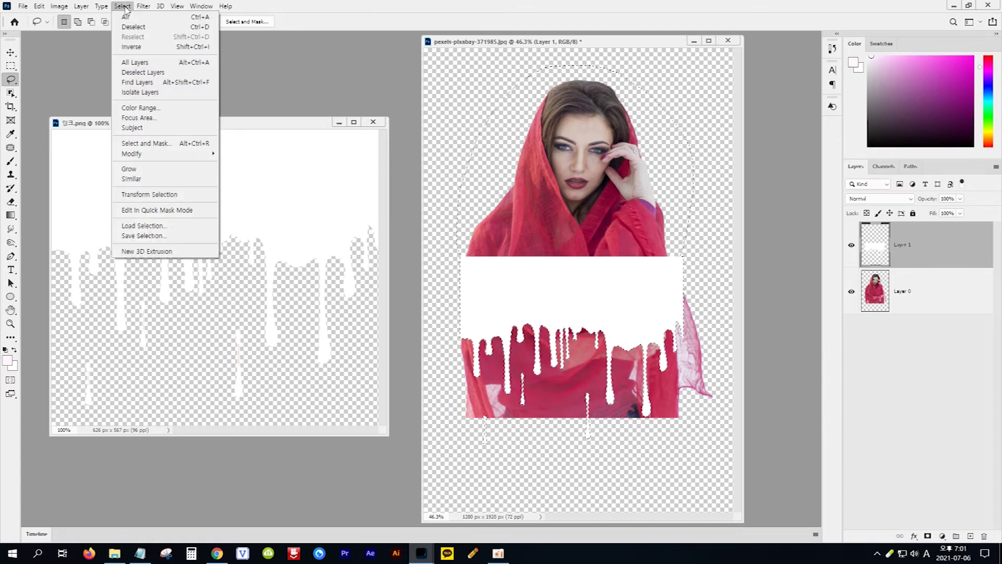
left_click(135, 46)
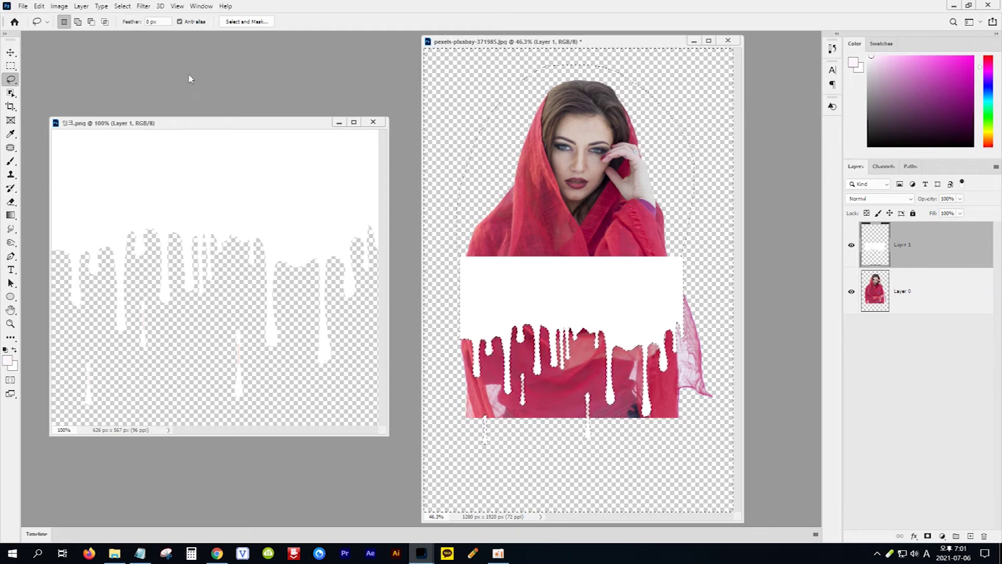
left_click(934, 299)
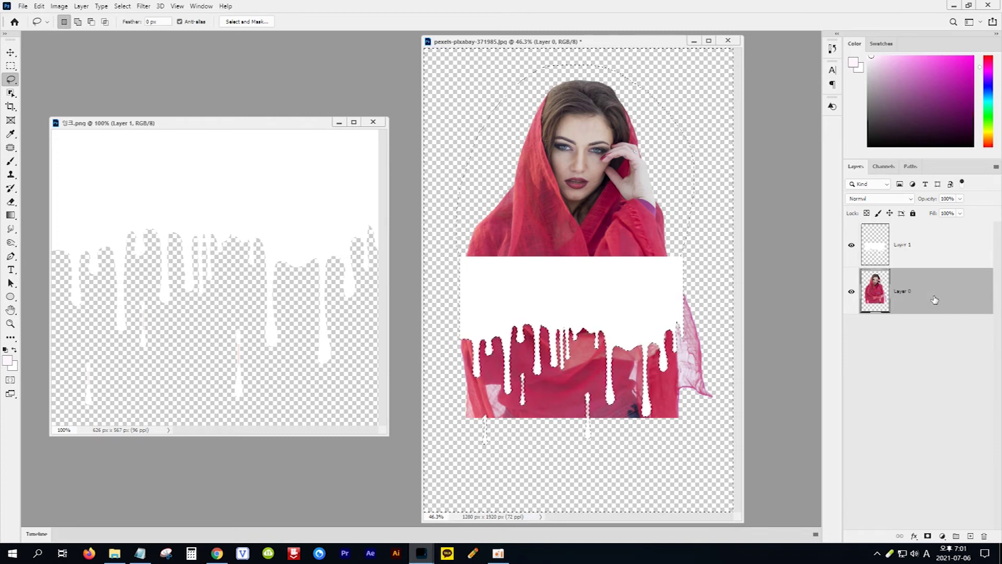
key("Delete")
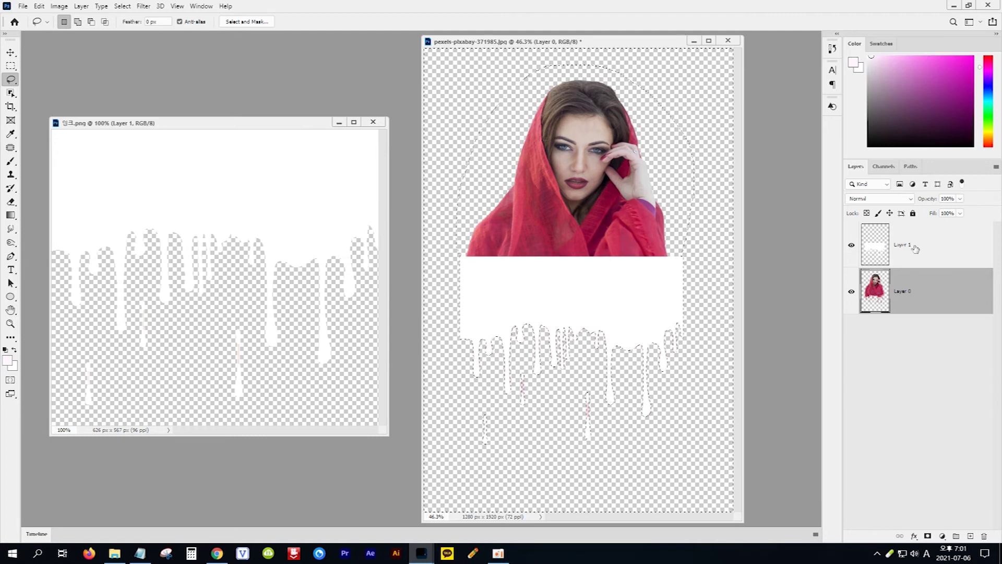
left_click(851, 246)
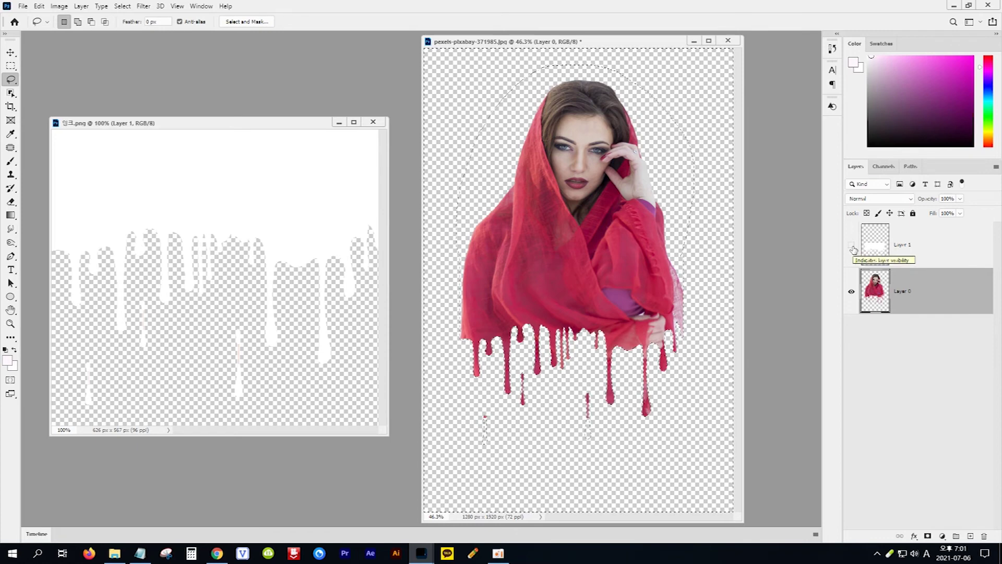
key("ctrl+d")
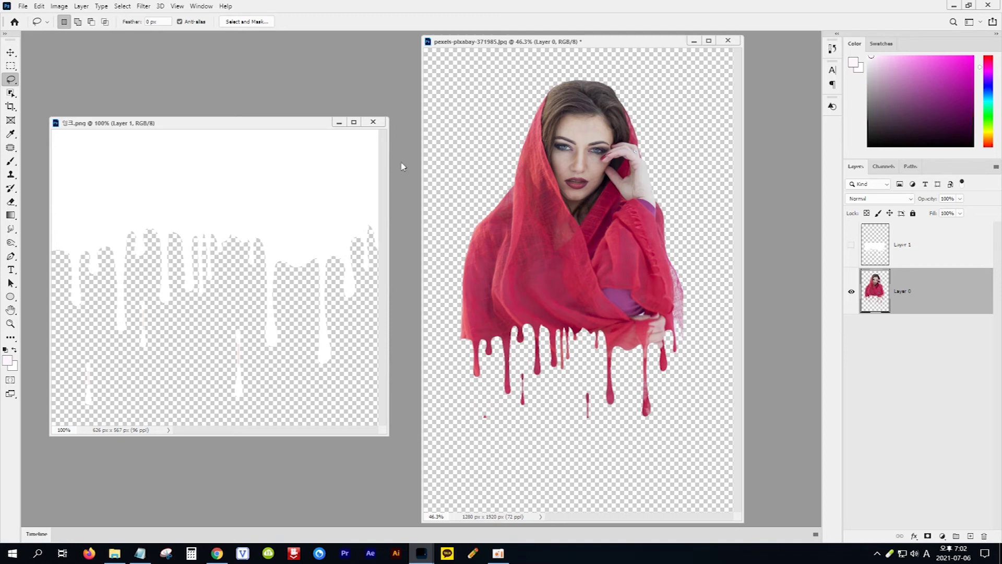
Step: Move the dripping cut-out slightly down toward the canvas centre and add a new empty layer beneath it
left_click(11, 52)
left_click_drag(583, 221, 591, 241)
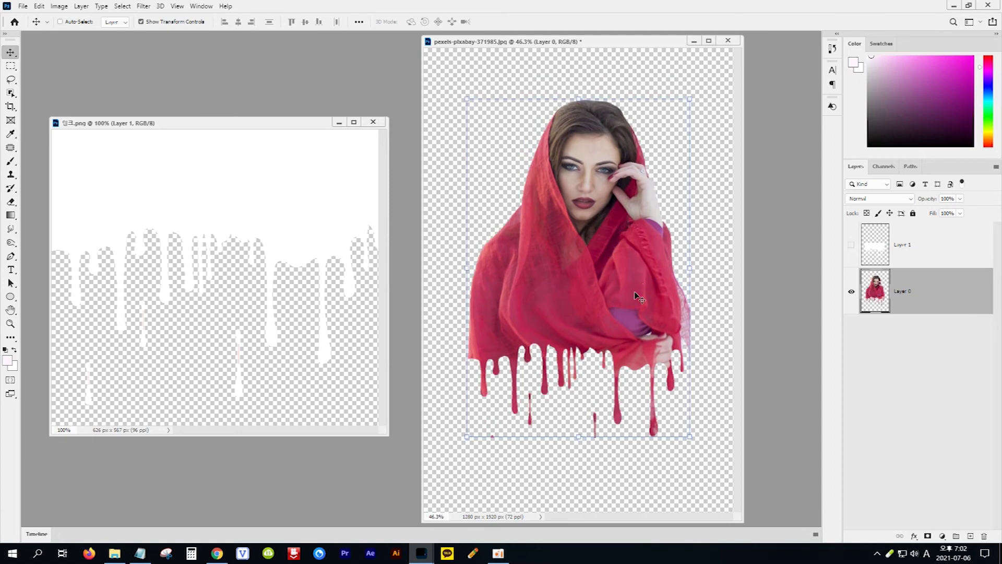
left_click(970, 536)
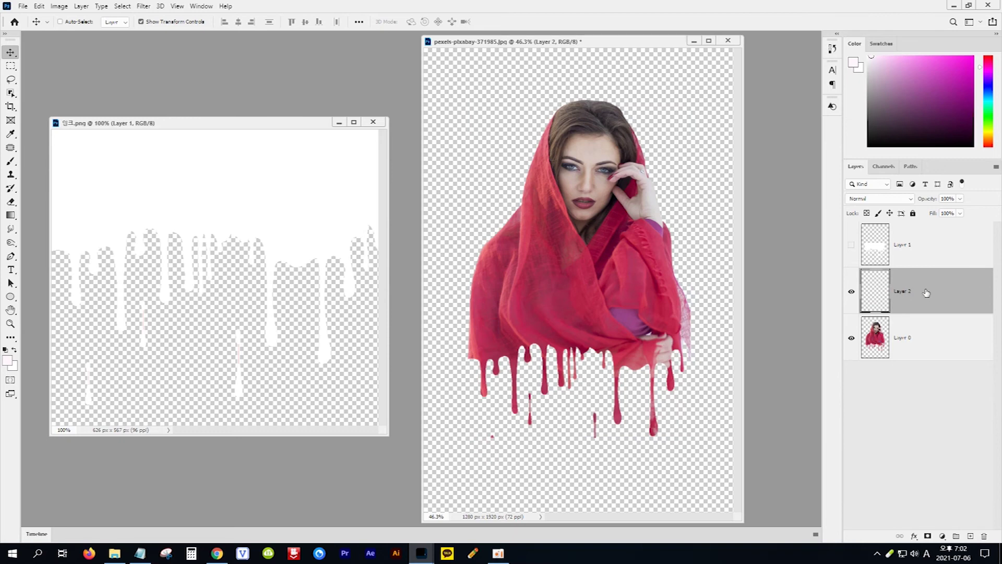
left_click_drag(926, 293, 925, 367)
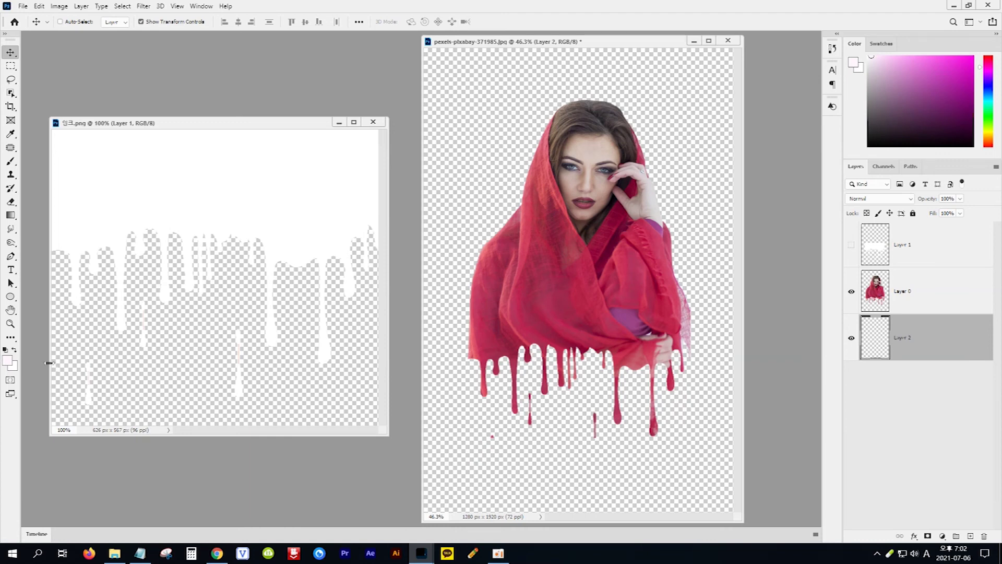
Step: Set the foreground colour to light pink #ffbbf8 and the background colour to white
left_click(9, 360)
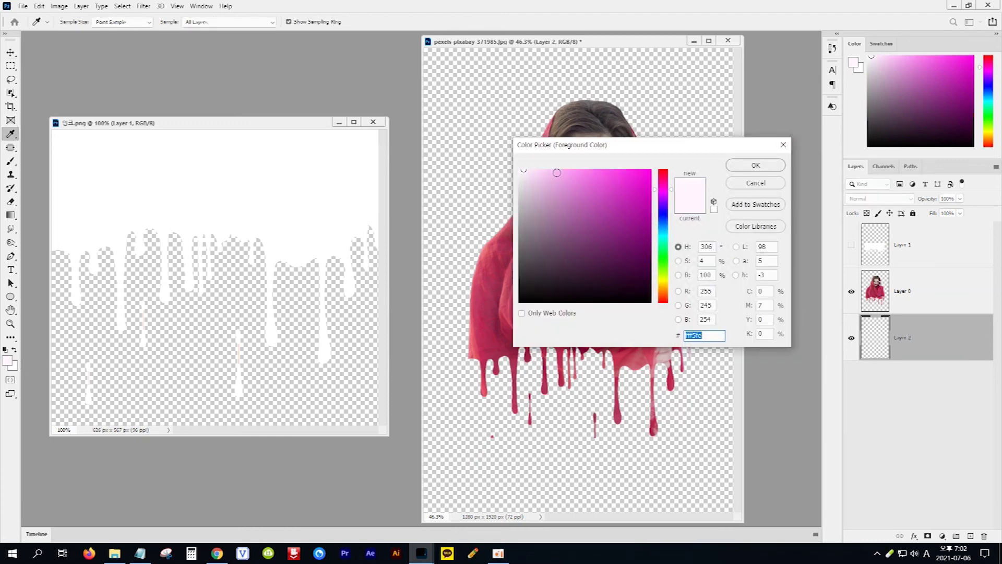
left_click(554, 170)
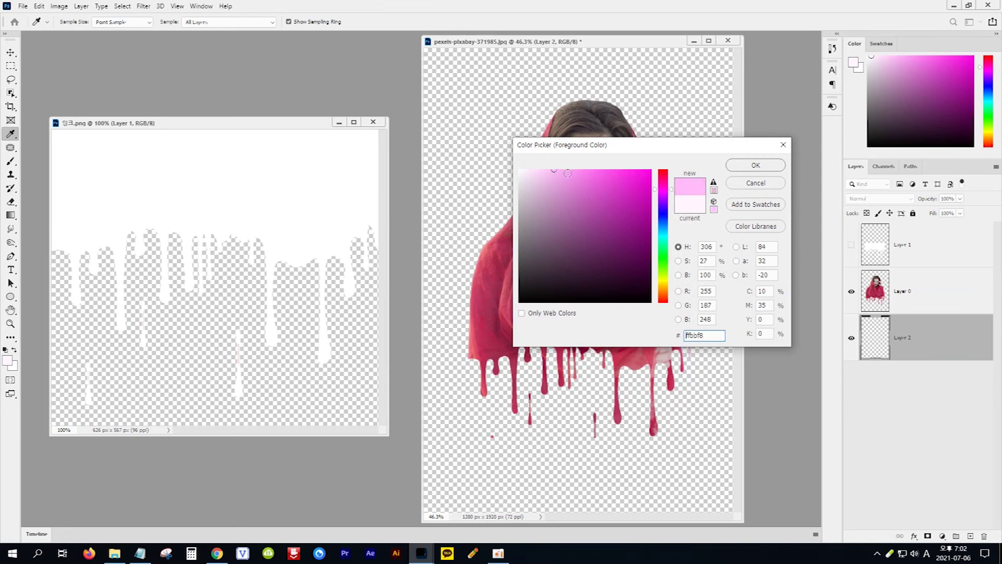
left_click(756, 165)
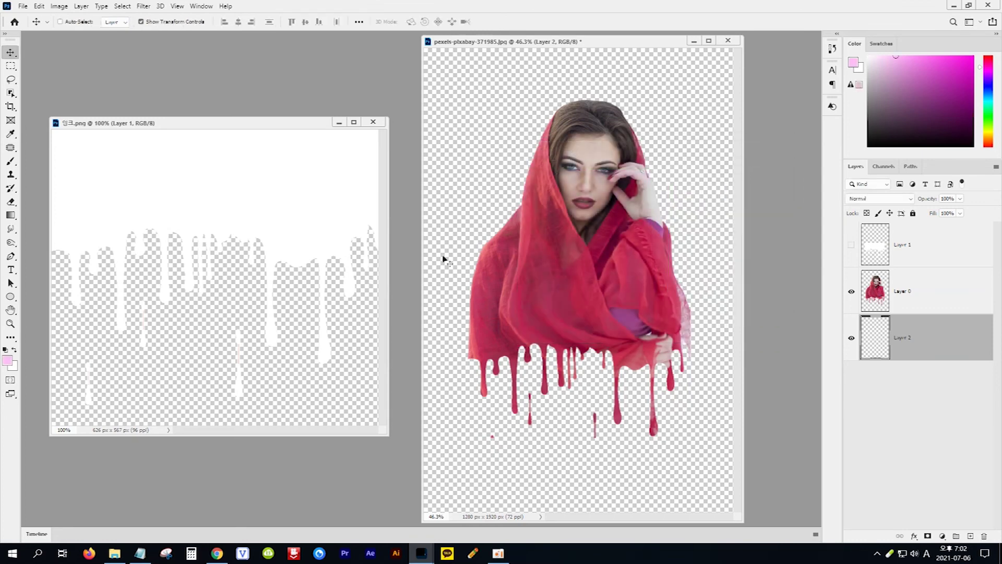
left_click(15, 368)
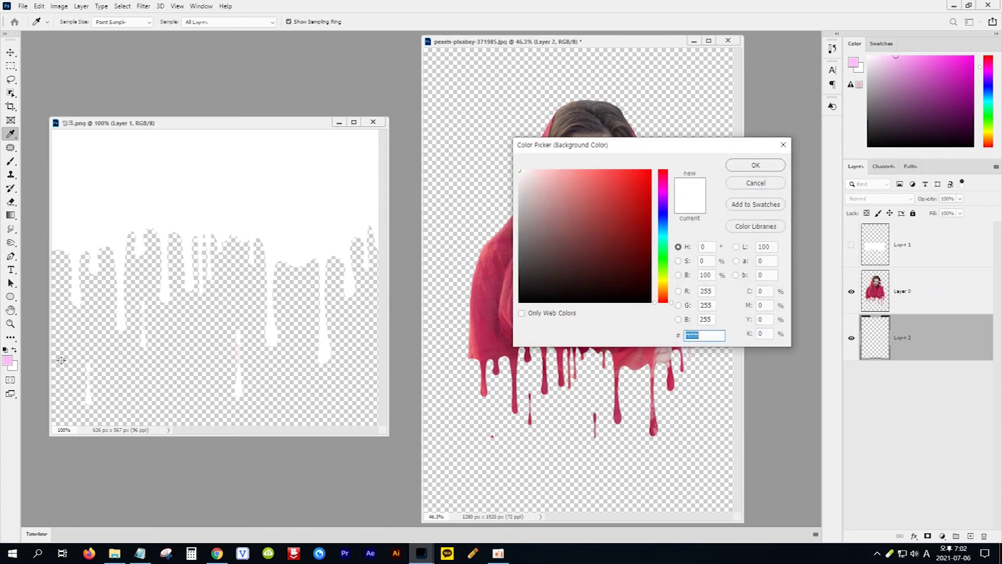
key("Home")
left_click(741, 166)
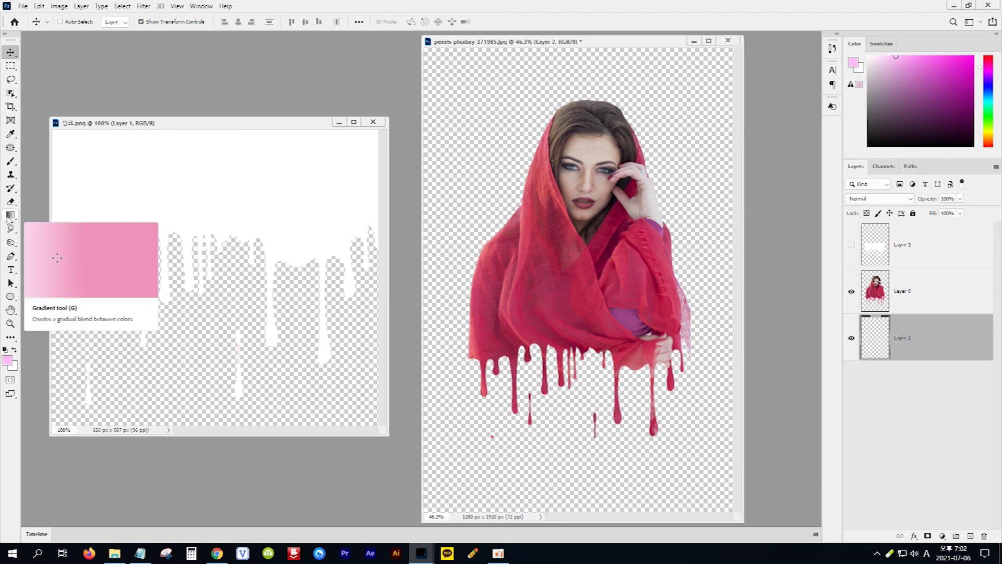
Step: Fill the empty layer behind the woman with a radial pink-to-white gradient spreading outward from her body
left_click(11, 218)
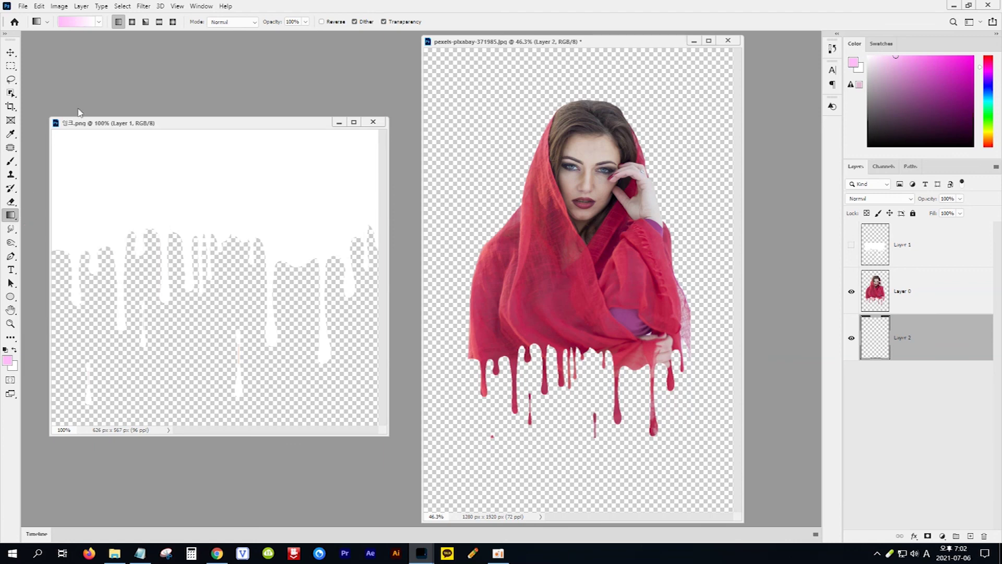
left_click(132, 23)
left_click_drag(537, 233, 618, 319)
left_click_drag(653, 357, 710, 417)
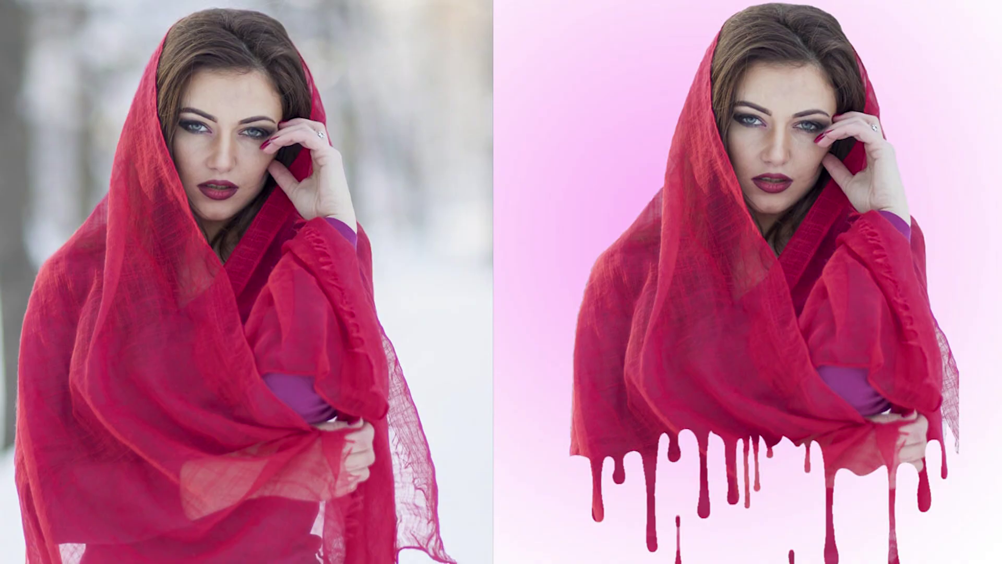